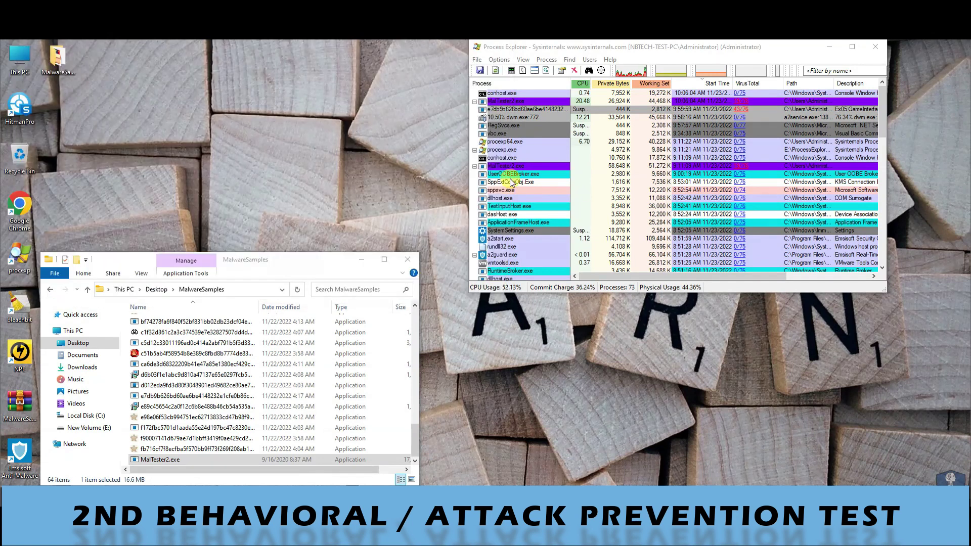
Run MalTester2.exe from the MalwareSamples folder and arrange its console so Process Explorer and the folder window stay visible alongside it.
double_click(160, 460)
drag(323, 129, 243, 50)
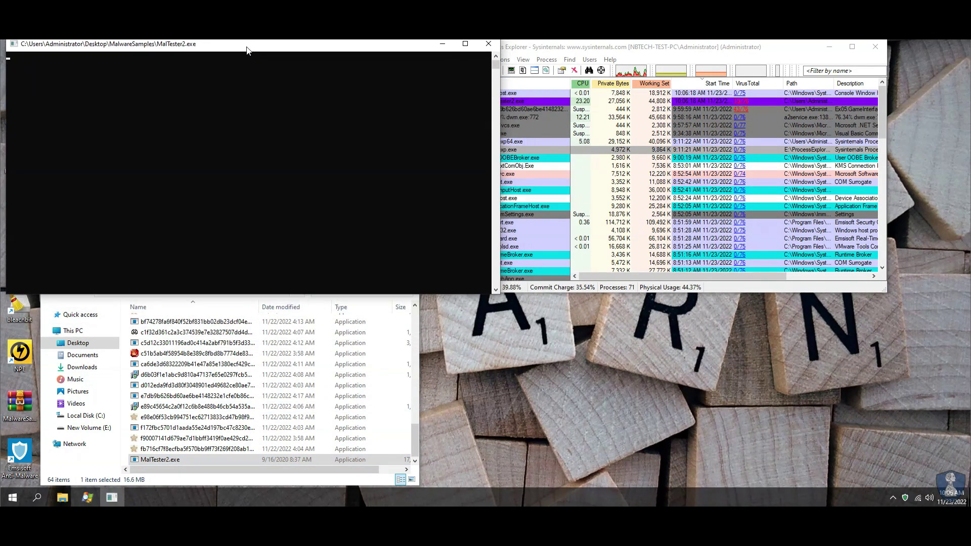
click(475, 116)
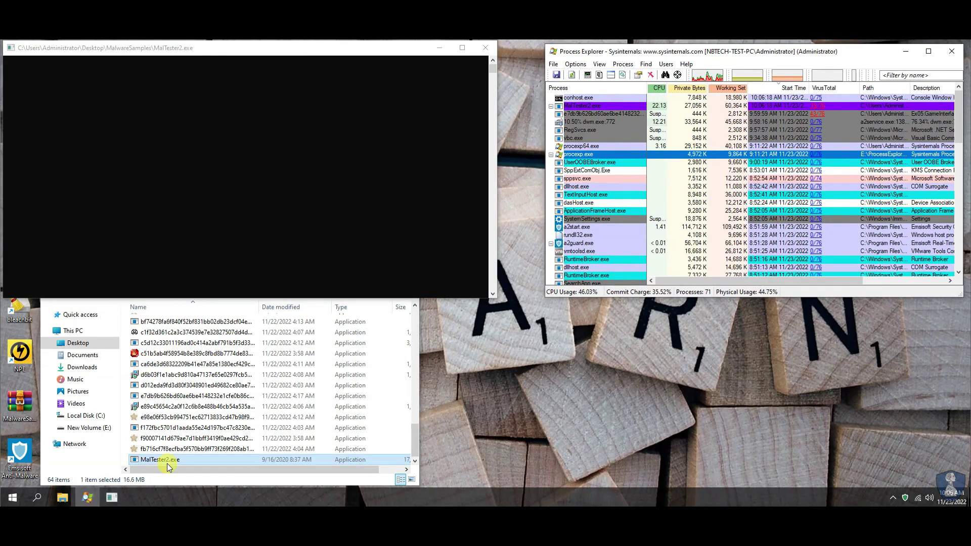
click(155, 459)
drag(314, 252, 314, 302)
Answer y to the real-time protection question to start the malware execution test, and close the tester console.
click(329, 155)
text(y)
key(Return)
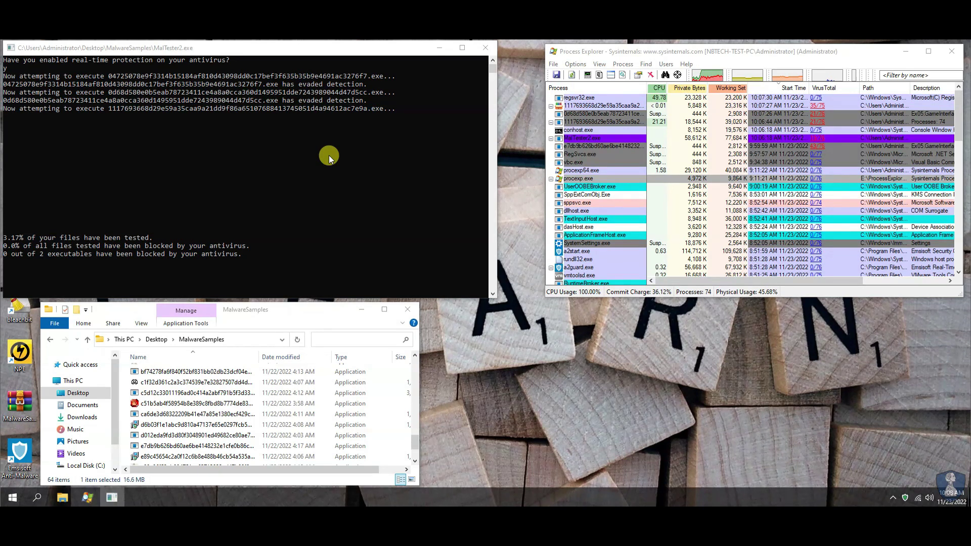
click(247, 47)
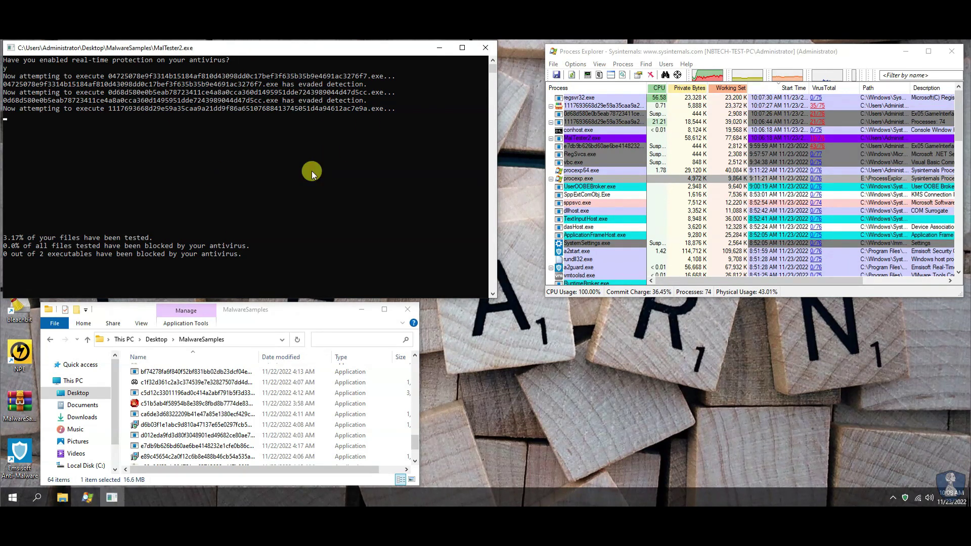
click(486, 48)
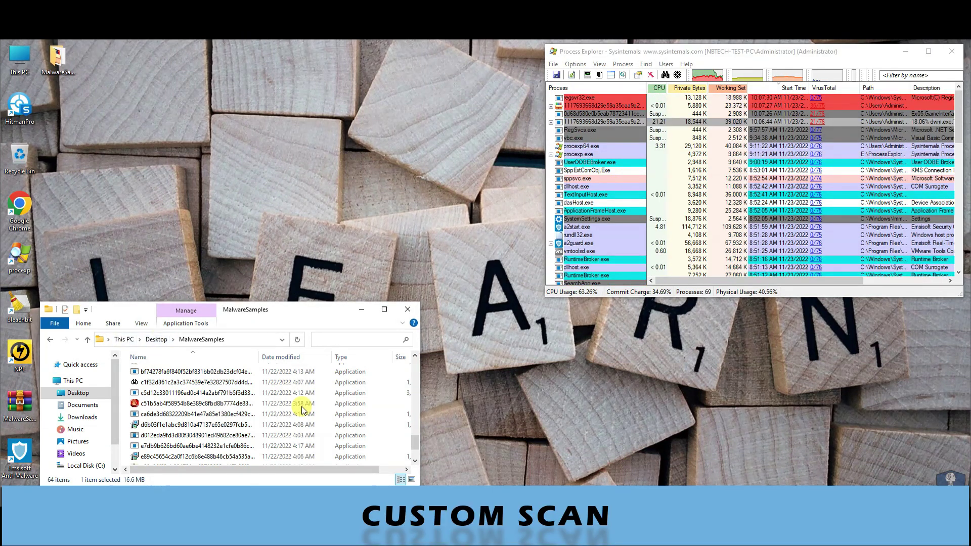
Scan the Desktop's MalwareSamples folder with Emsisoft and accept the computer restart required to finish the cleanup.
key(alt+Up)
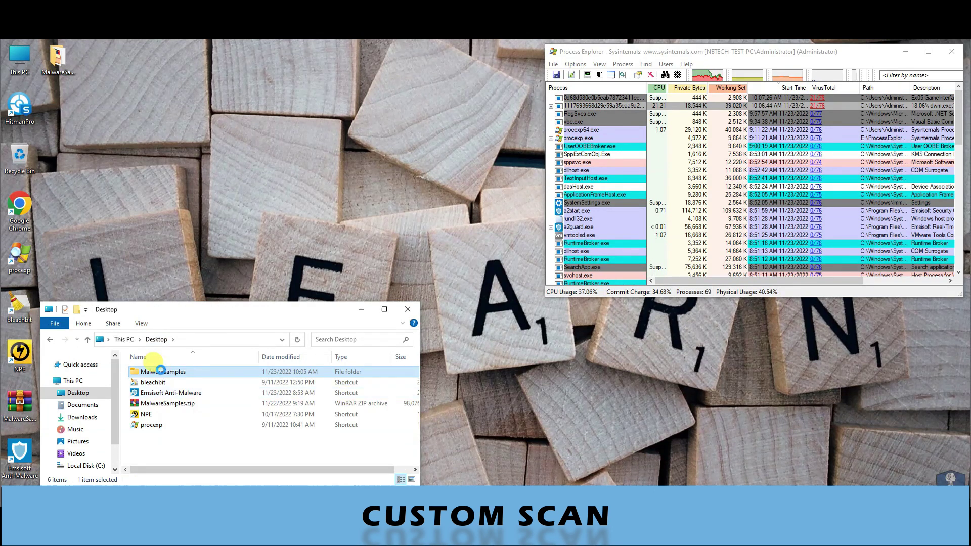
right_click(152, 373)
click(205, 238)
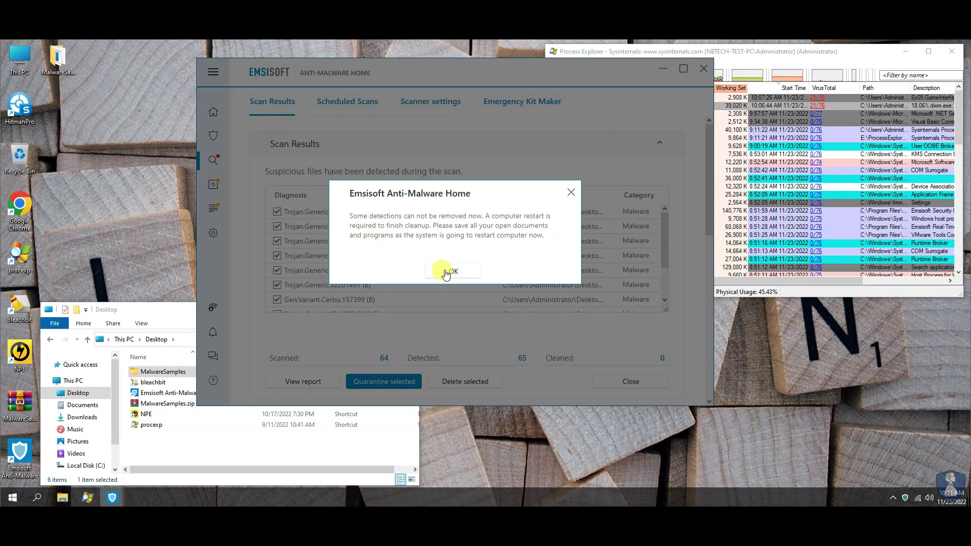
click(446, 273)
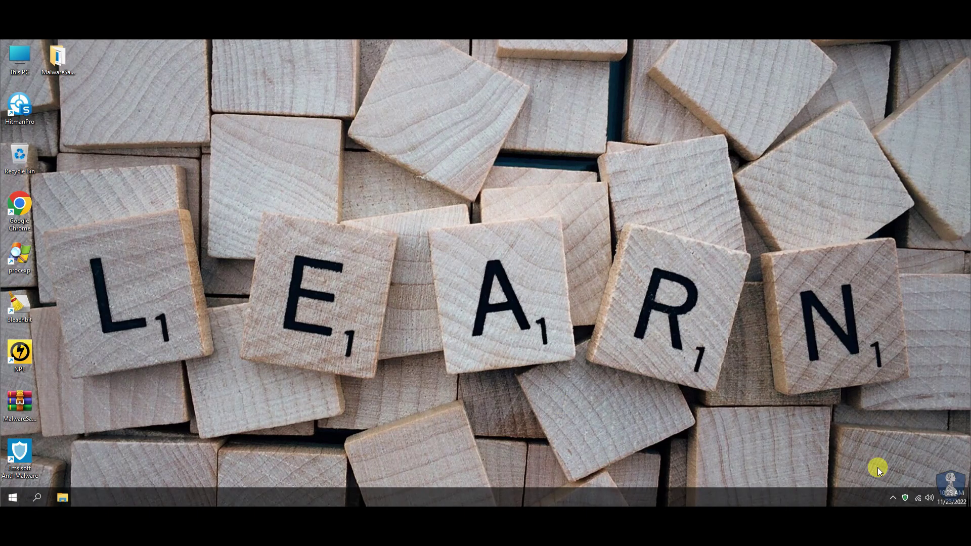
Review the quarantined items in Emsisoft Anti-Malware and close its window.
double_click(904, 498)
click(213, 184)
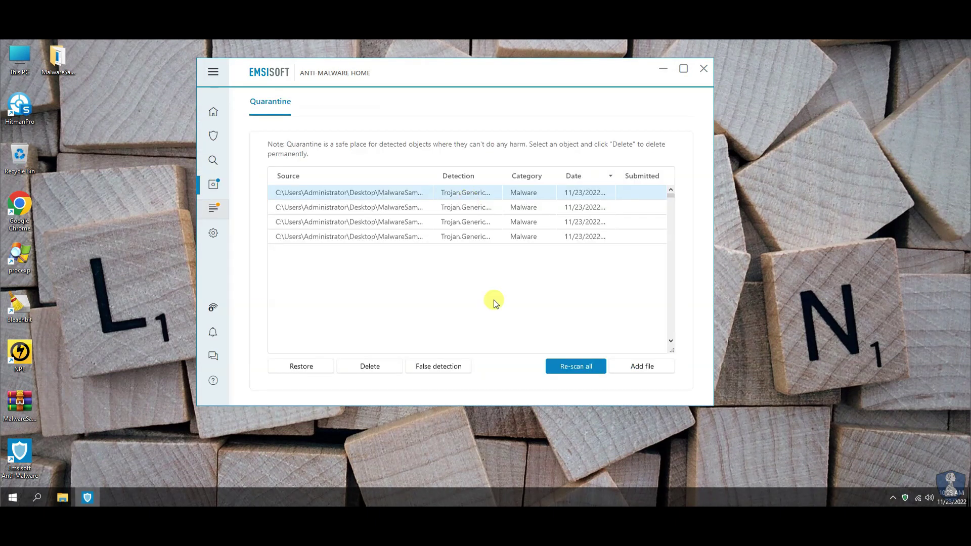
scroll(477, 242, down, 3)
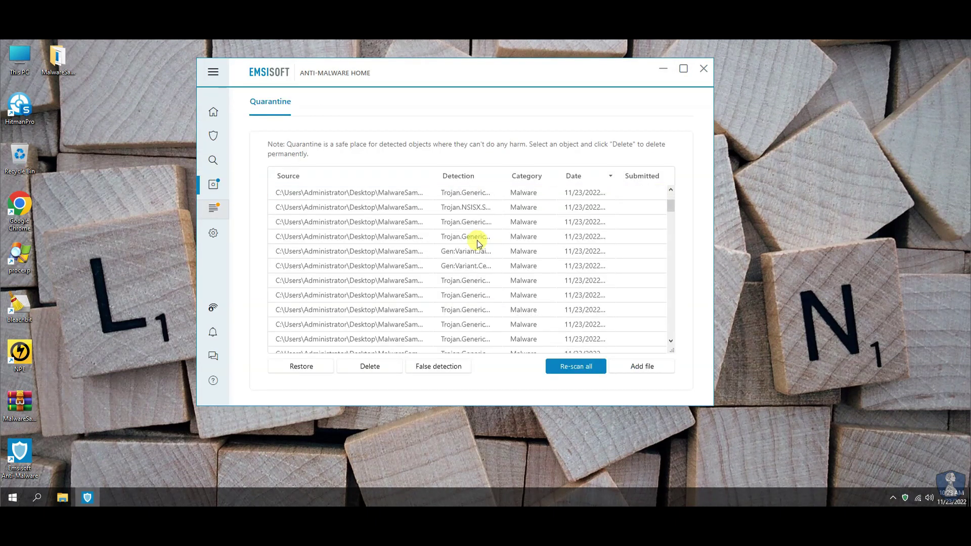
click(703, 69)
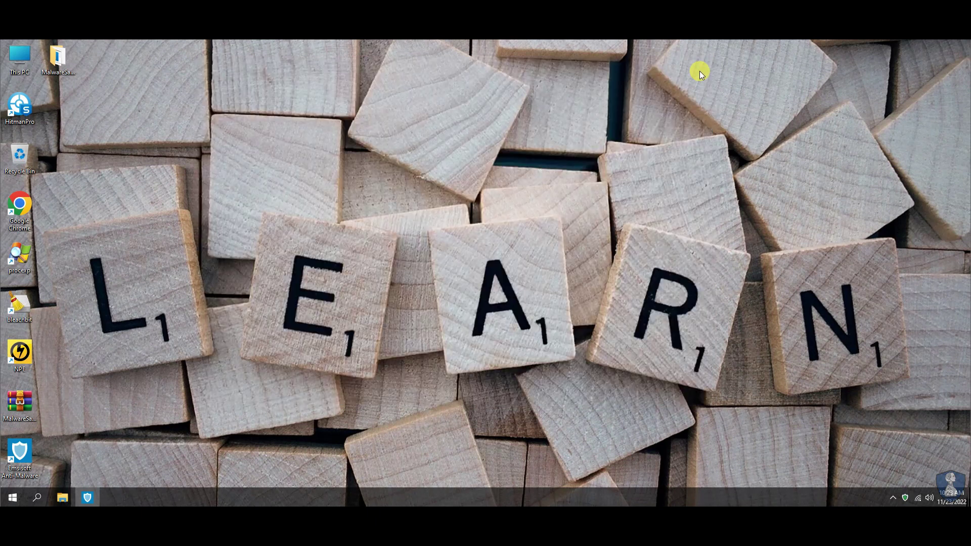
Check which files remain in the desktop's MalwareSamples folder, close it and refresh the desktop.
double_click(63, 66)
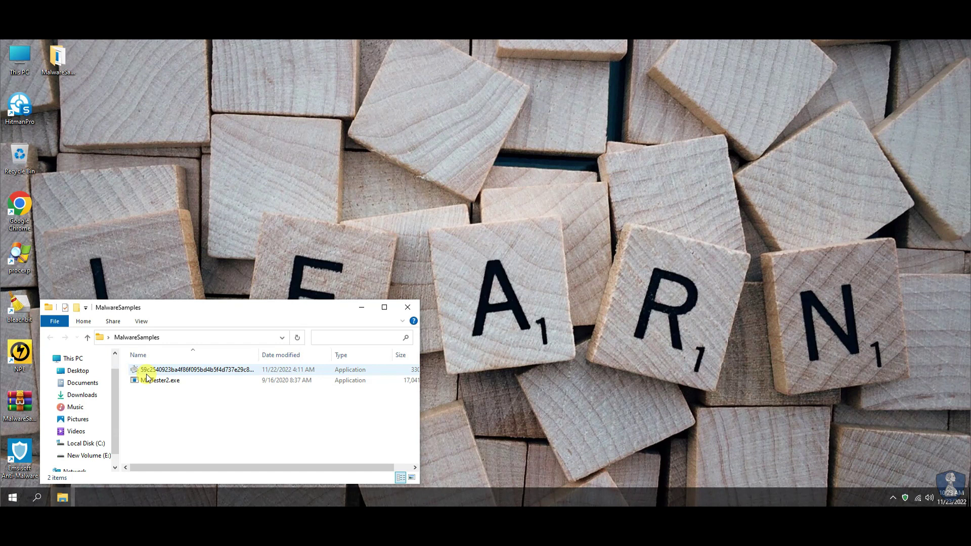
click(145, 384)
key(Delete)
key(Return)
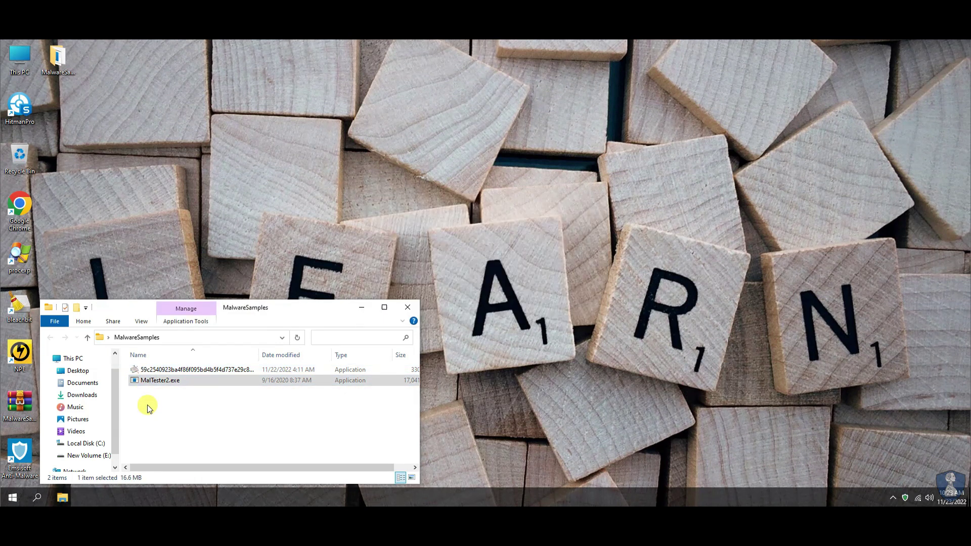
click(408, 307)
right_click(159, 257)
click(172, 290)
Run a Malware Scan in Emsisoft Anti-Malware, and close the scan results and the program.
double_click(18, 457)
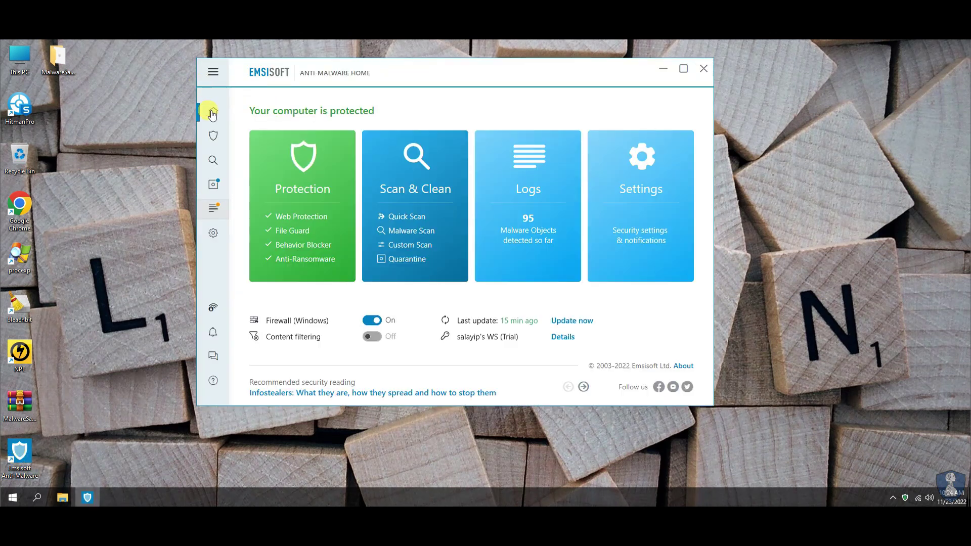
click(213, 140)
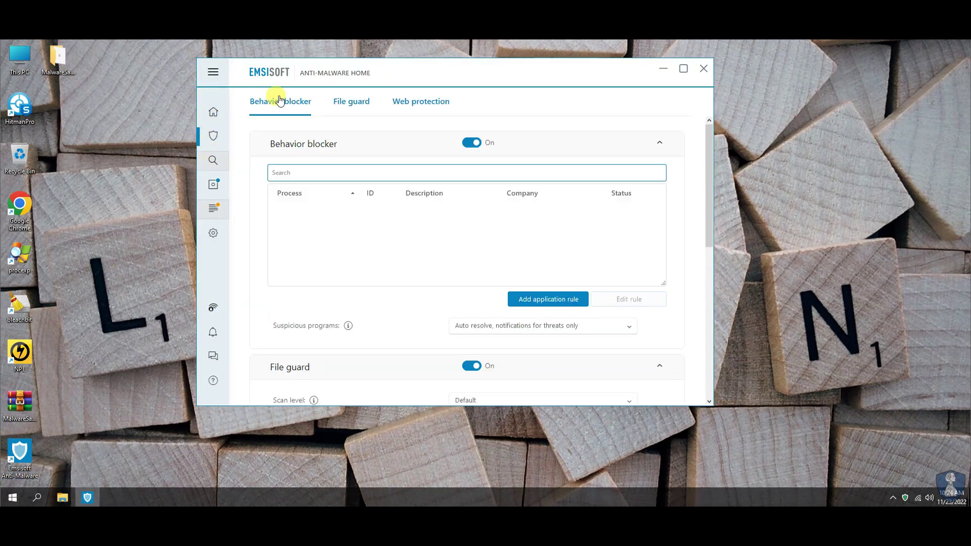
click(213, 160)
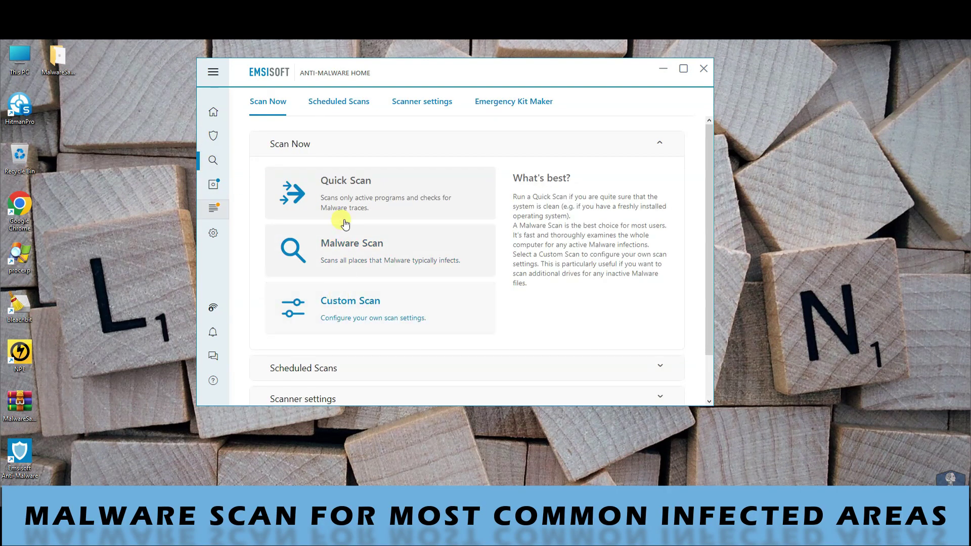
click(344, 251)
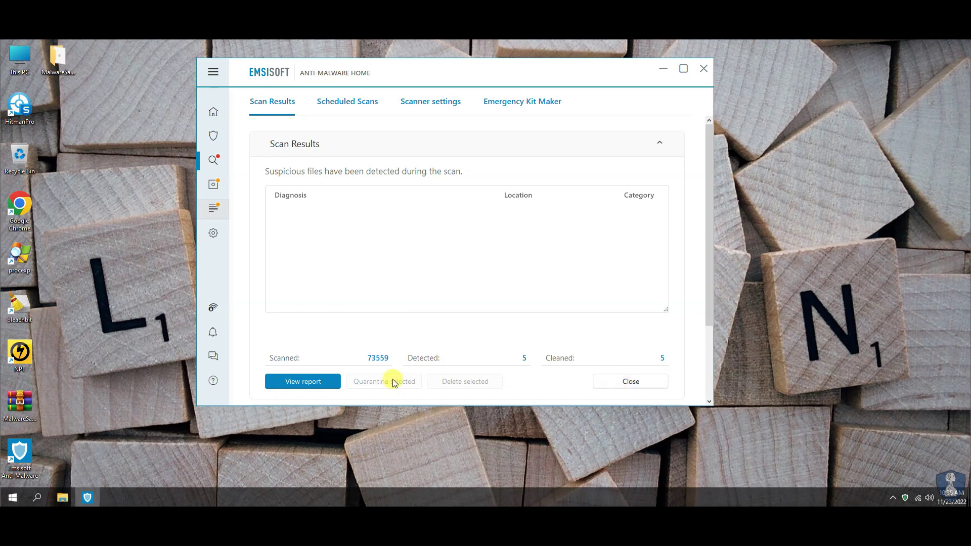
click(607, 381)
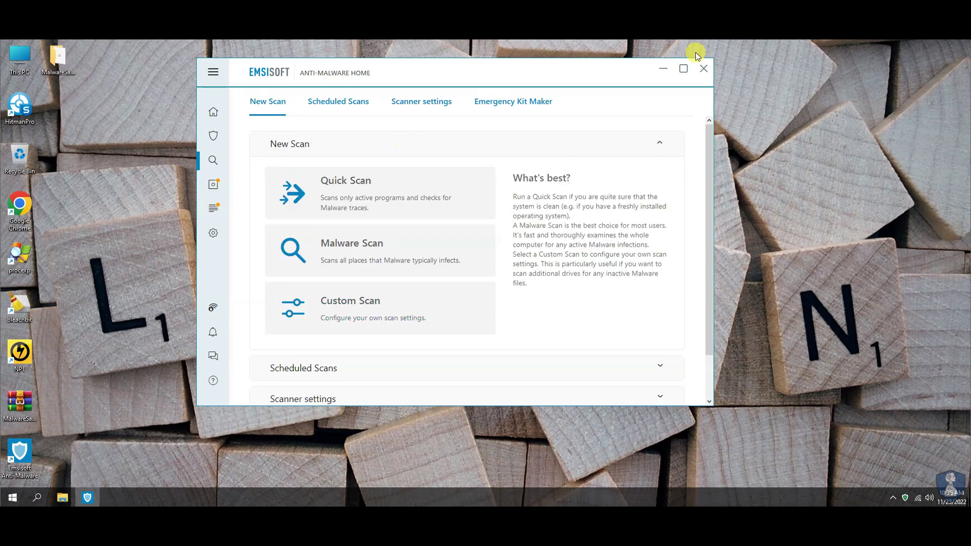
click(703, 69)
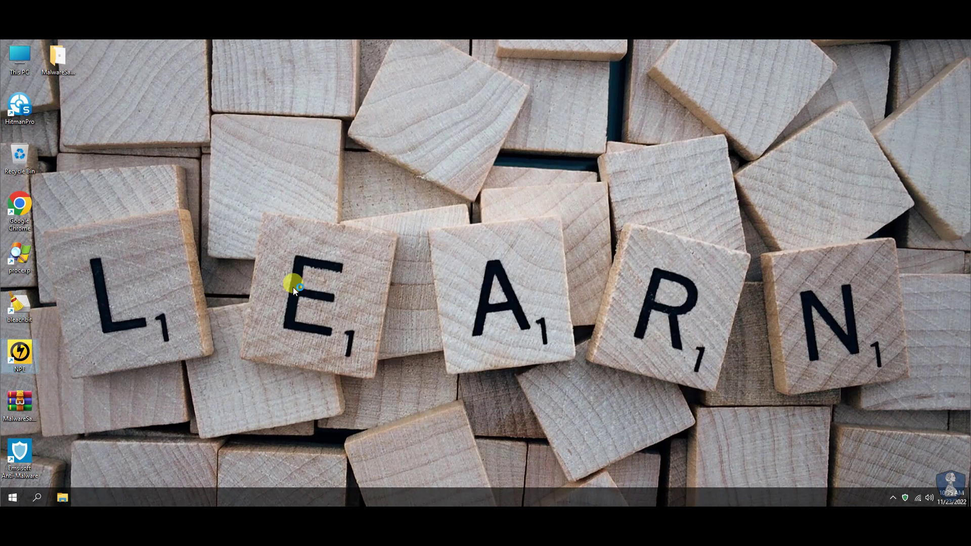
Launch Process Explorer for the second-opinion scan, close the duplicate Process Explorer window and select the NPE.exe process.
key(Up)
key(Up)
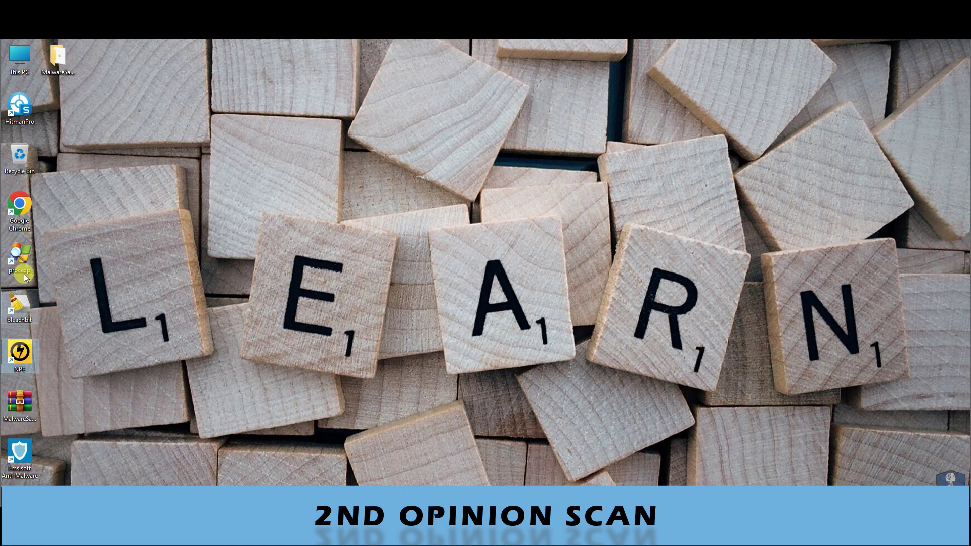
key(Return)
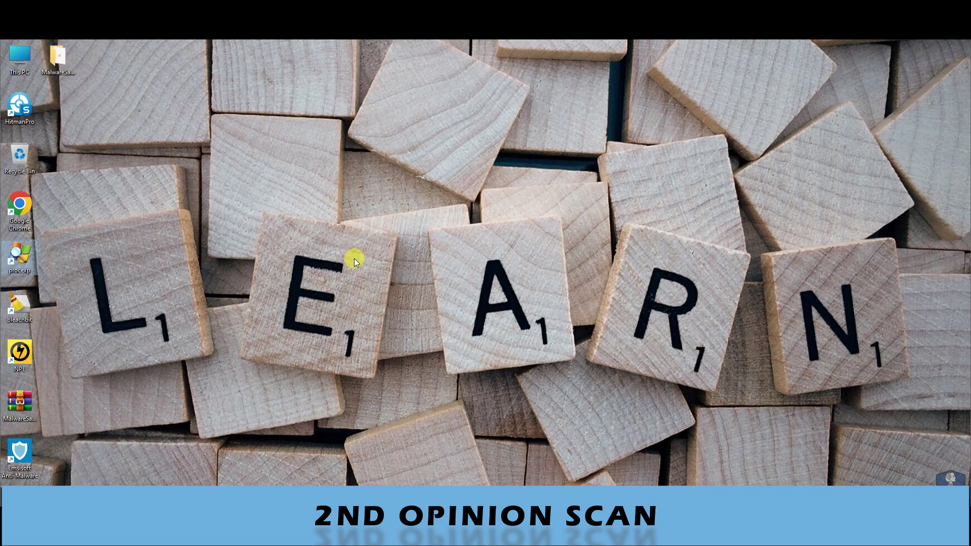
click(574, 322)
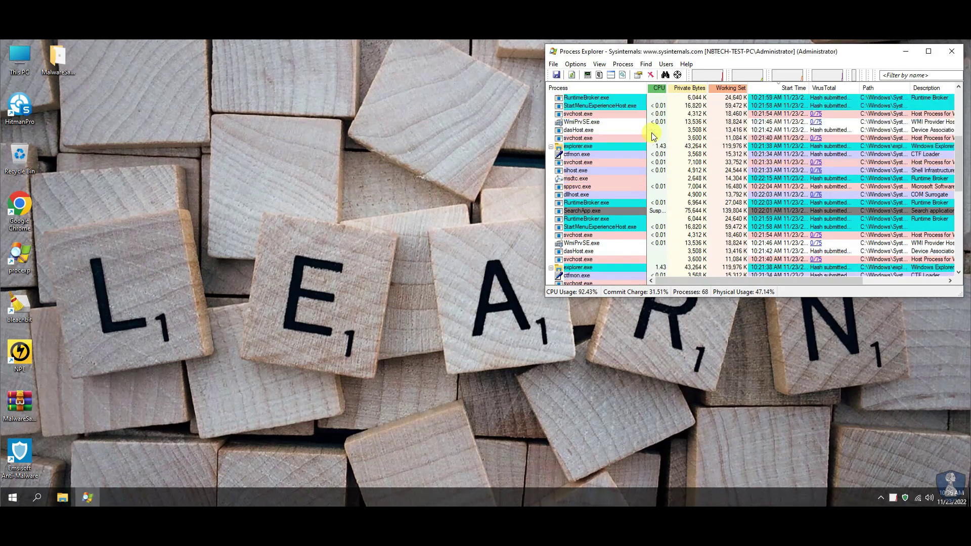
click(651, 130)
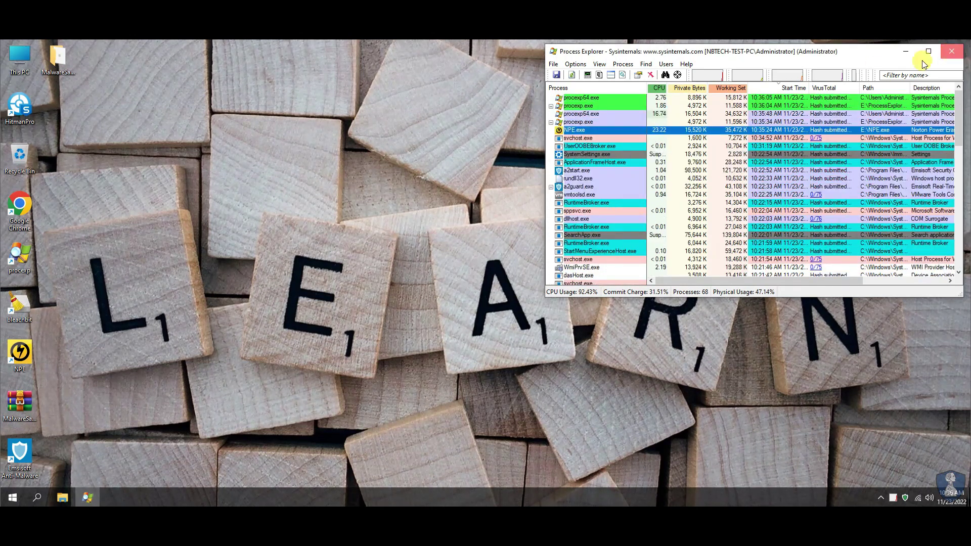
click(952, 51)
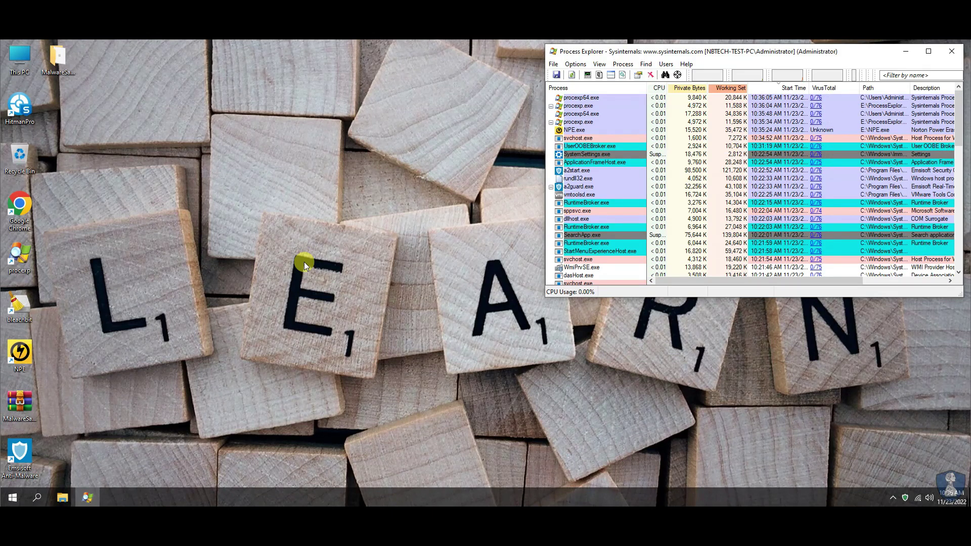
click(578, 131)
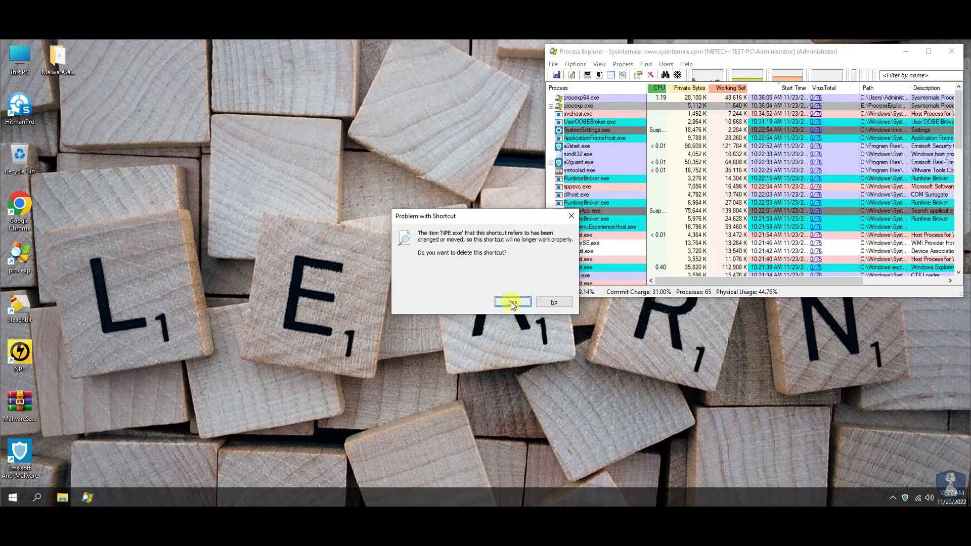
Delete the broken NPE desktop shortcut and check the contents of the New Volume (E:) drive.
click(511, 301)
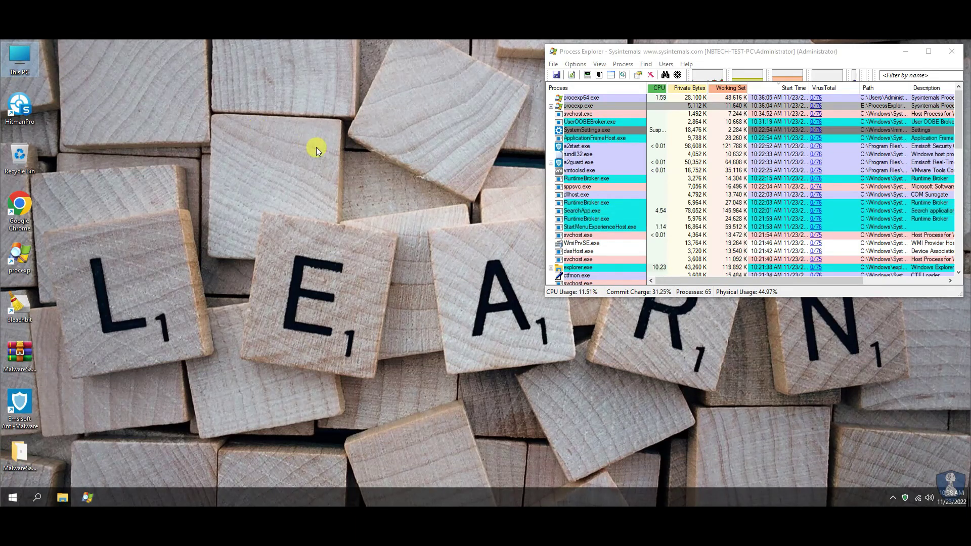
key(super+e)
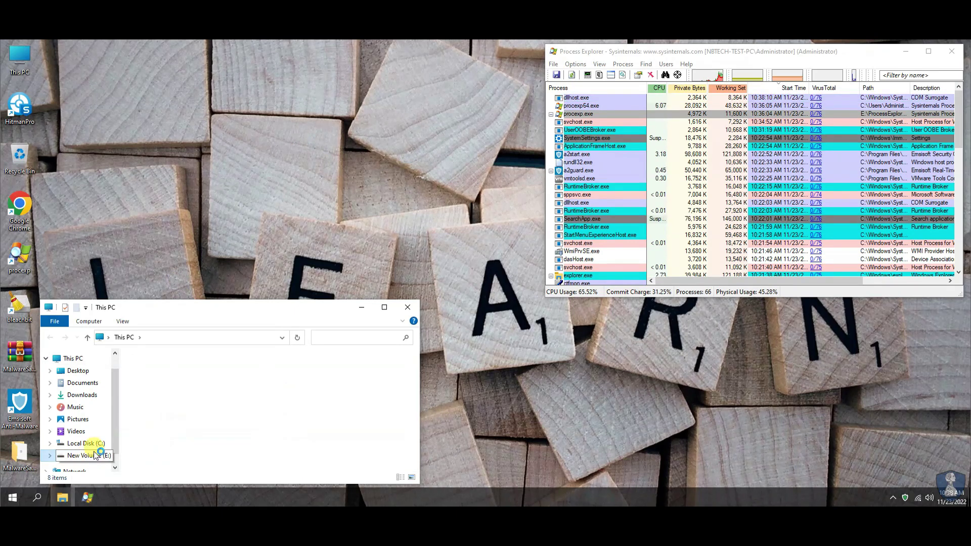
click(91, 455)
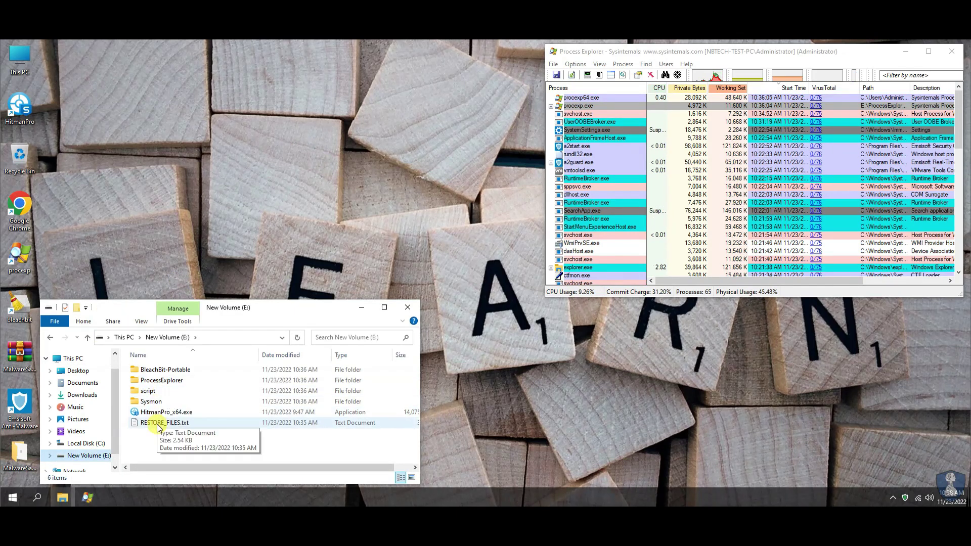
click(362, 307)
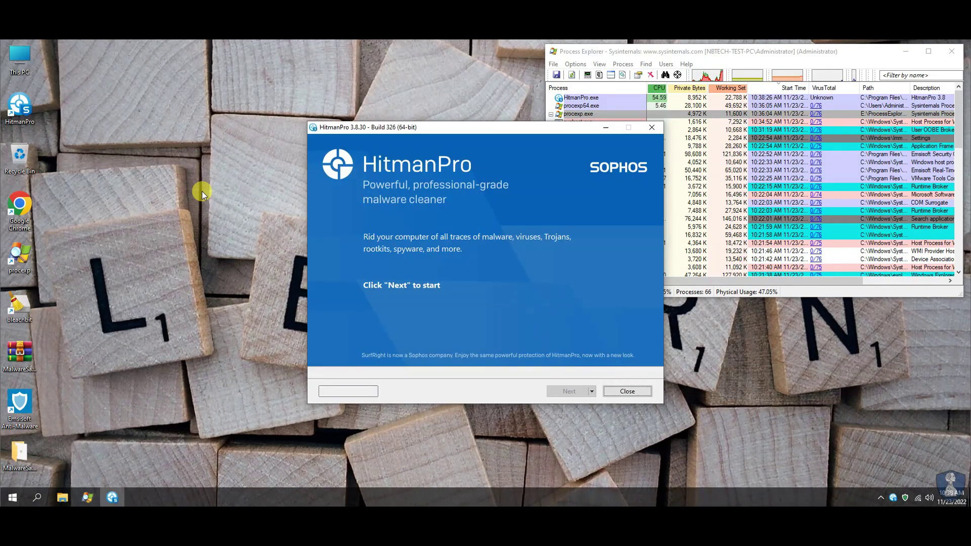
Try to start a HitmanPro scan, and delete the broken HitmanPro desktop shortcut.
drag(431, 127, 226, 76)
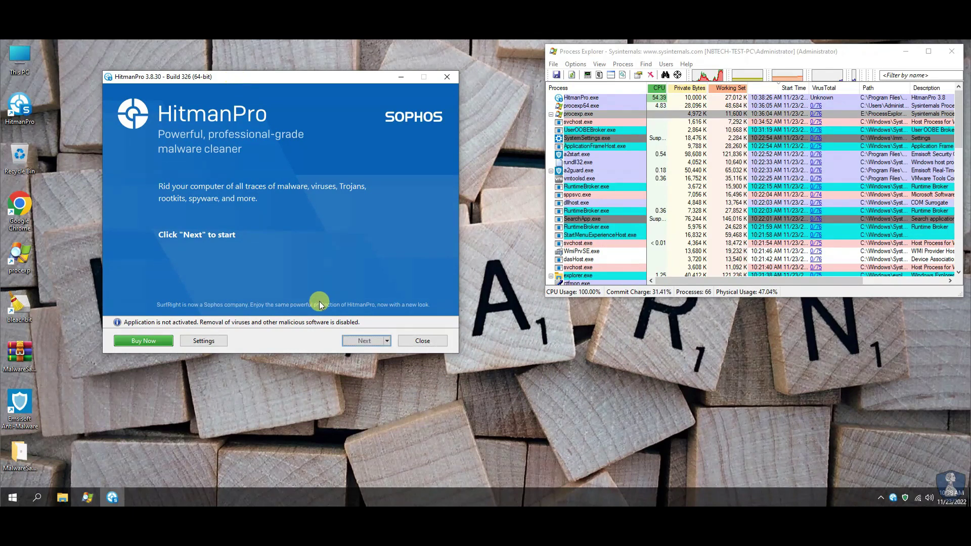
click(363, 341)
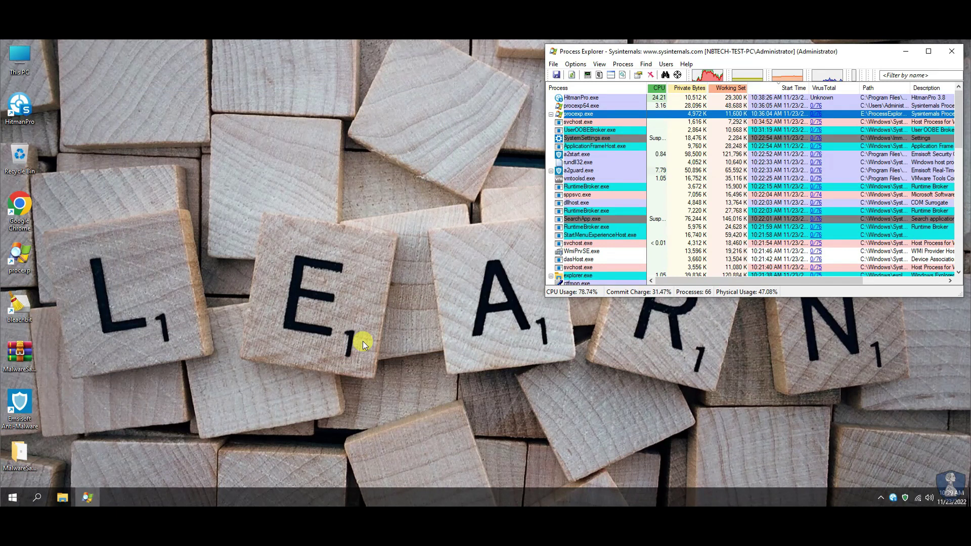
double_click(20, 111)
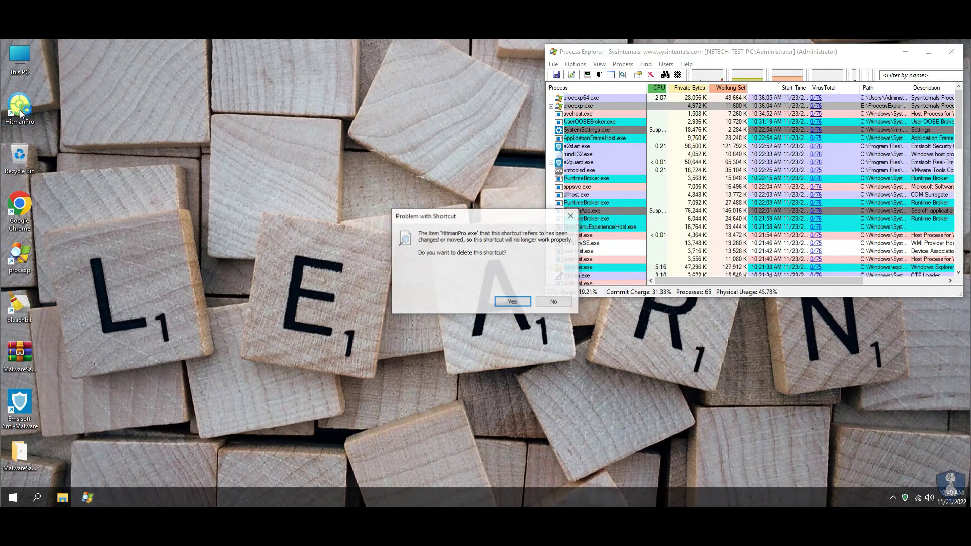
click(513, 302)
Launch HitmanPro_x64.exe from the New Volume (E:) drive and open Test_File_1.txt from the Documents folder.
click(63, 498)
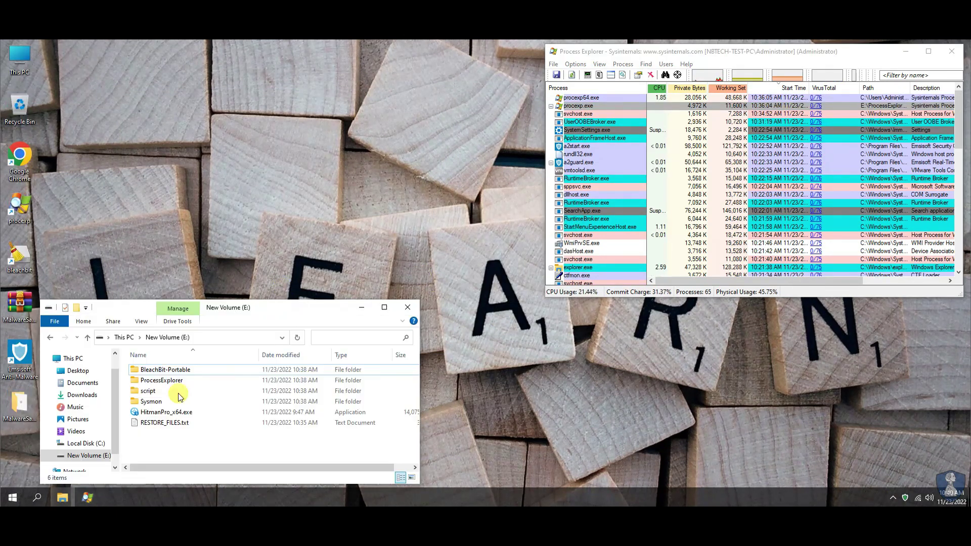
double_click(166, 412)
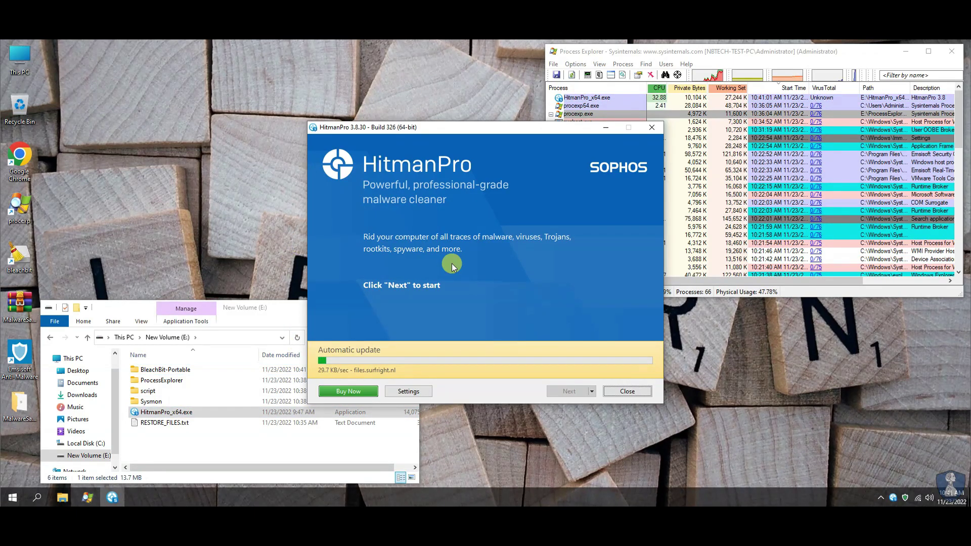
click(72, 384)
click(162, 371)
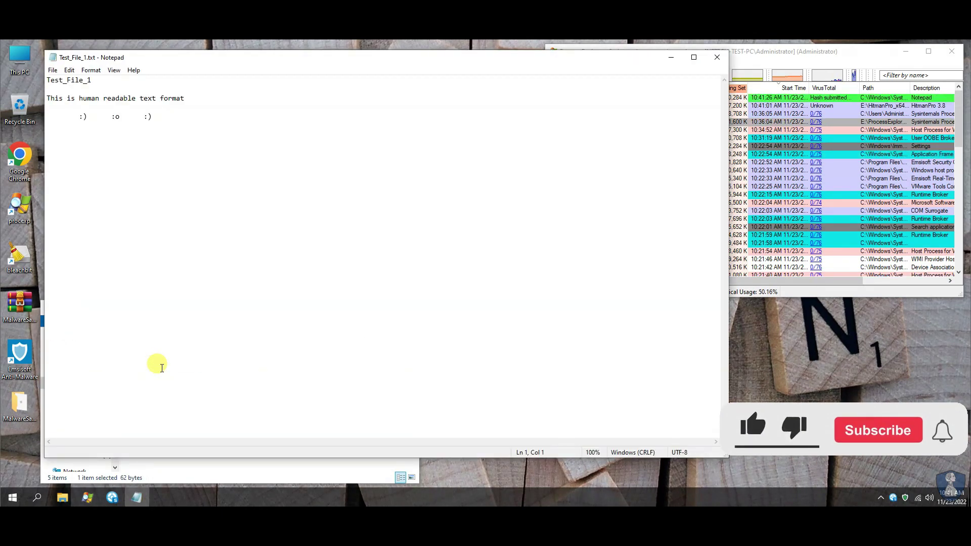
Check the files in the Downloads, Pictures, Music and Desktop folders, and look inside the MalwareSamples folder.
click(81, 398)
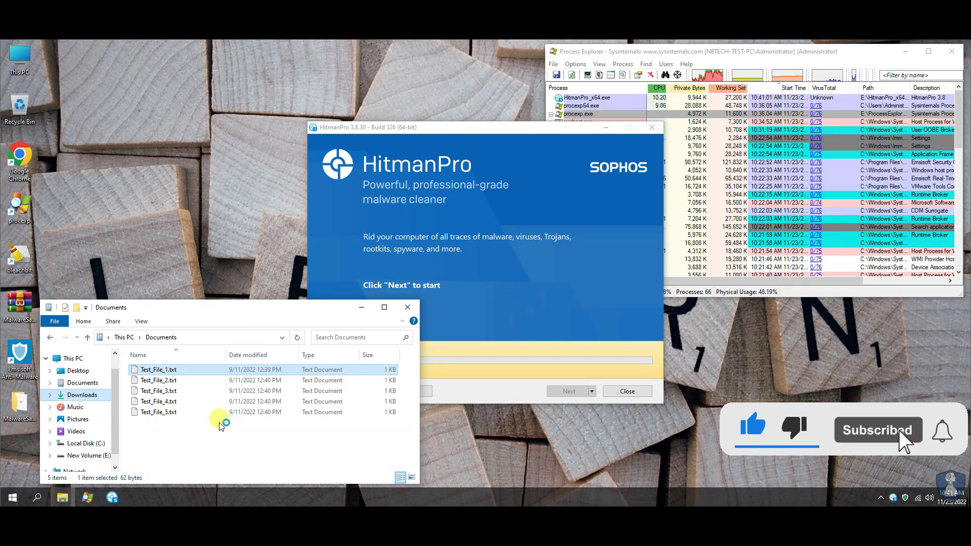
click(77, 421)
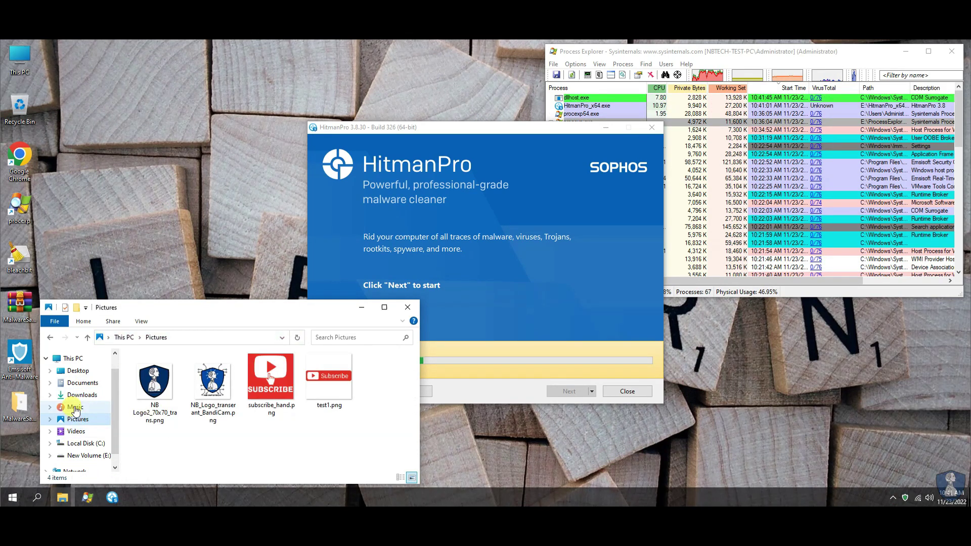
click(73, 407)
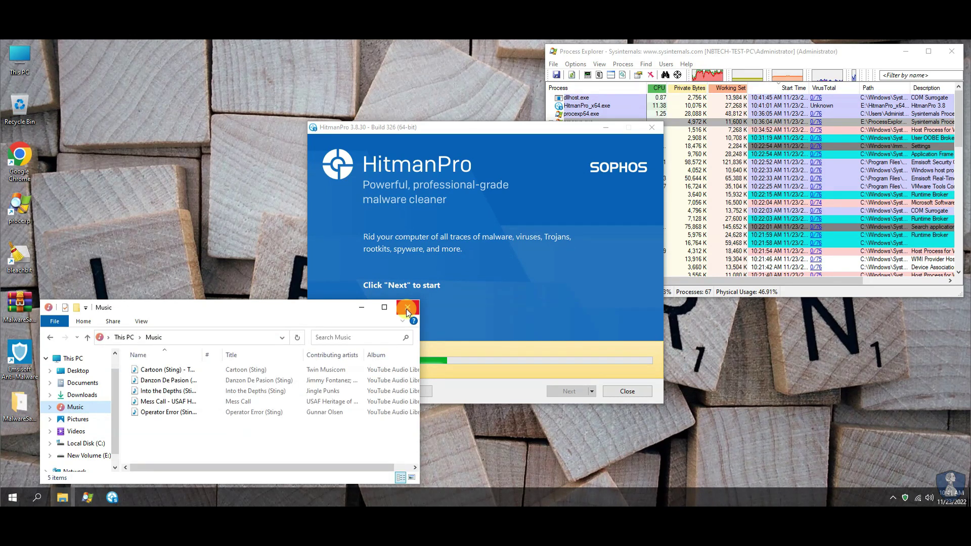
click(76, 371)
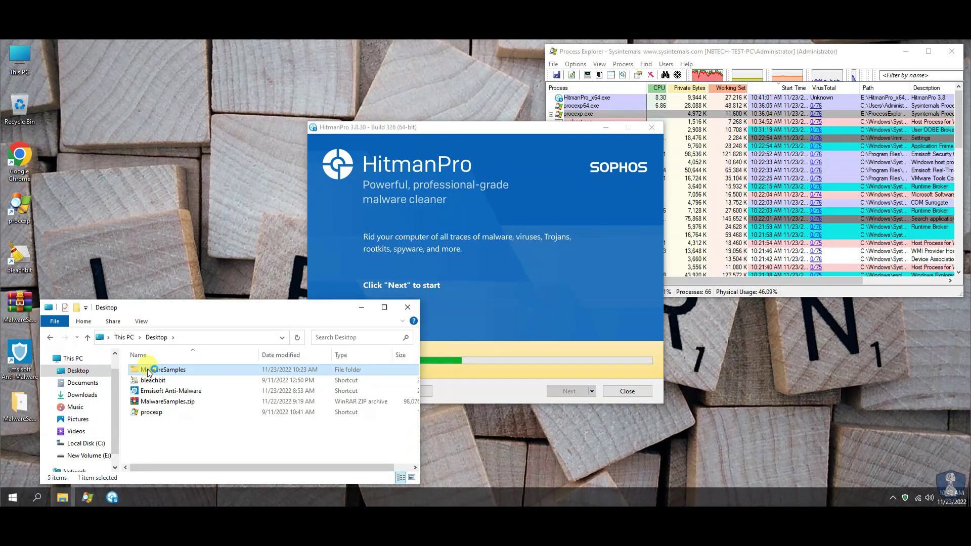
double_click(147, 369)
click(363, 308)
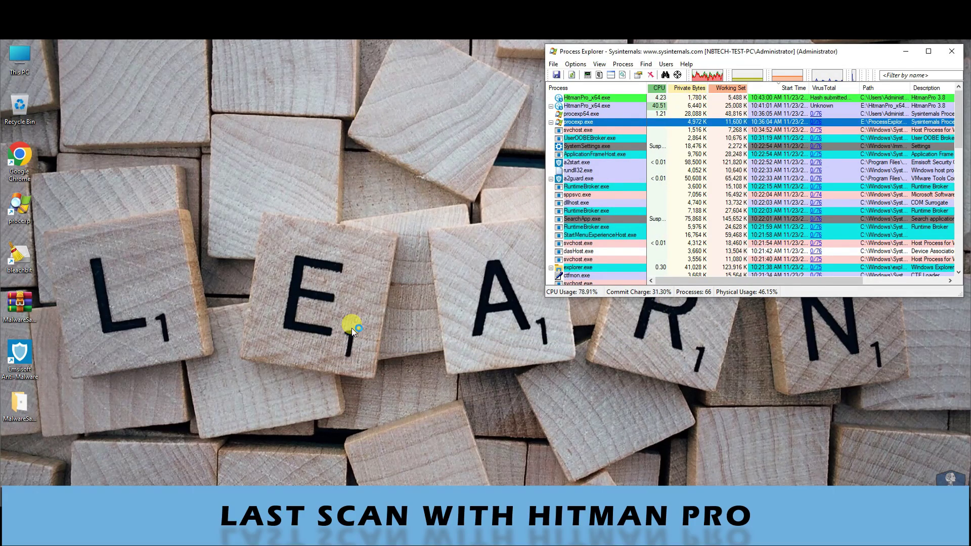
Run a HitmanPro scan and try to quarantine the detected malware files.
drag(353, 331, 168, 282)
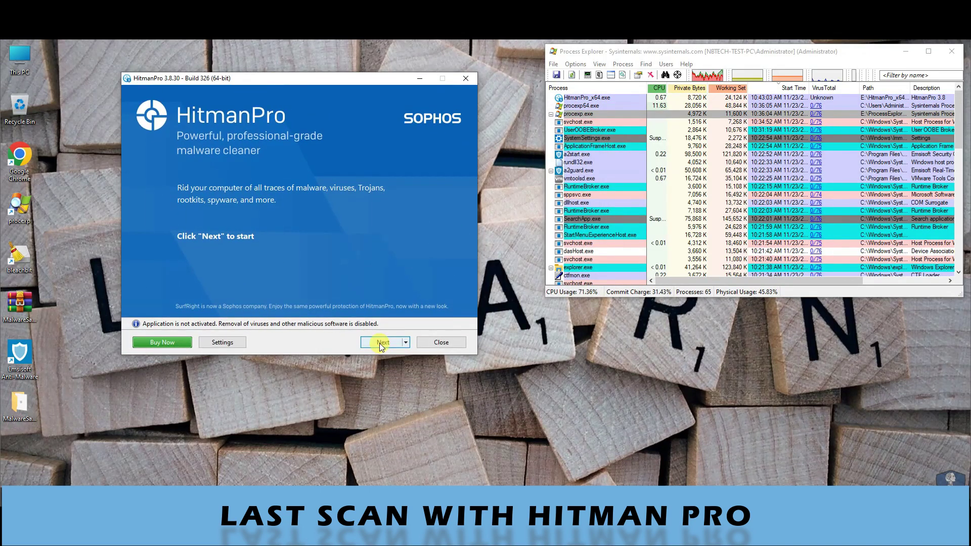
click(383, 343)
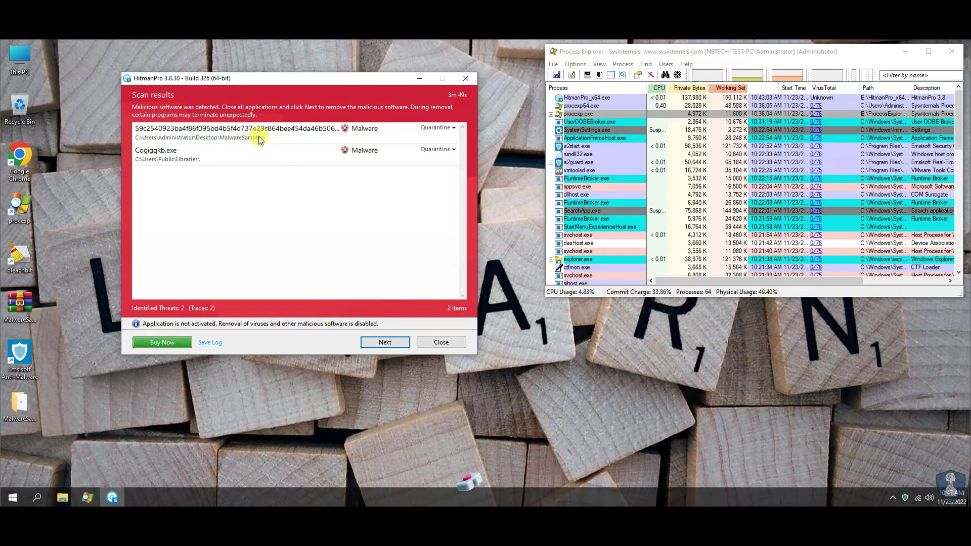
click(259, 140)
click(387, 342)
Close HitmanPro and Process Explorer.
click(436, 344)
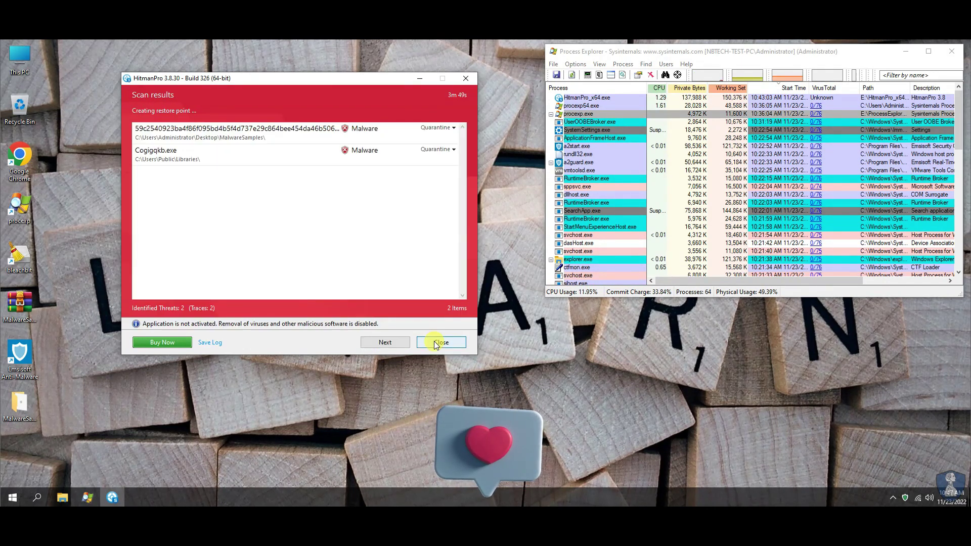
click(436, 344)
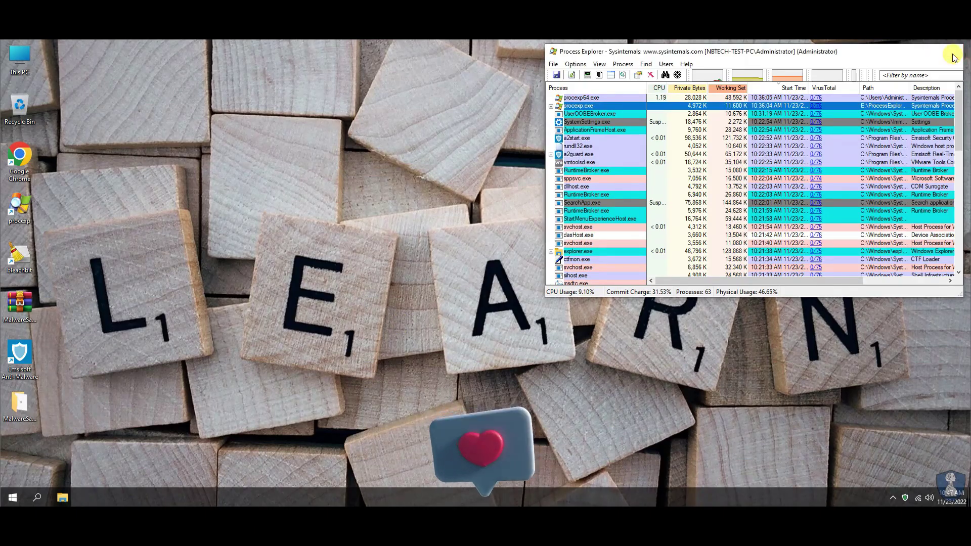
click(954, 54)
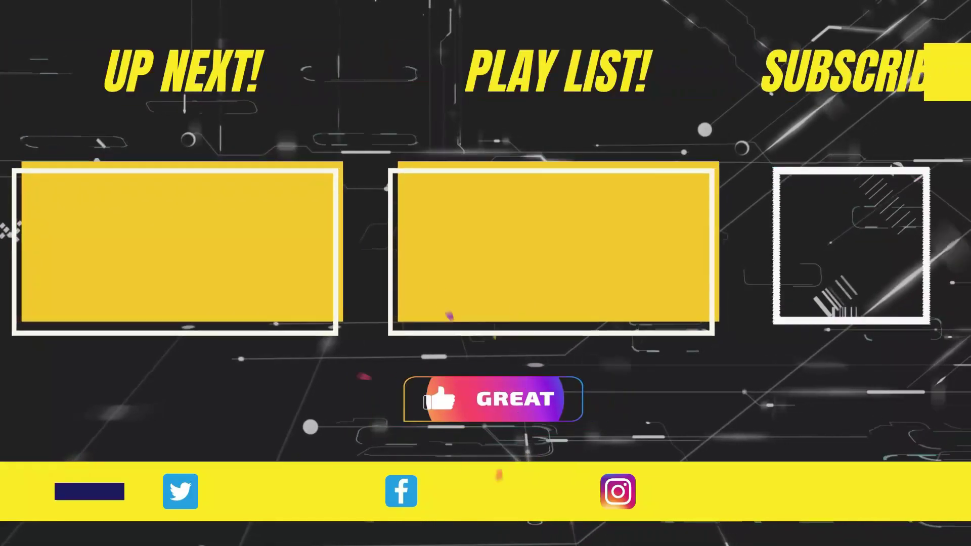